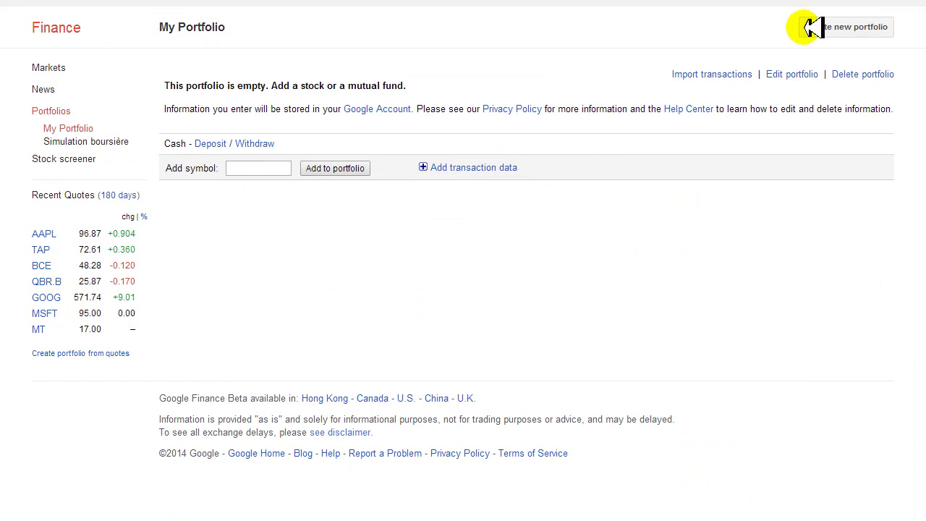
Create a new portfolio named "Simulation financière 2"
click(853, 26)
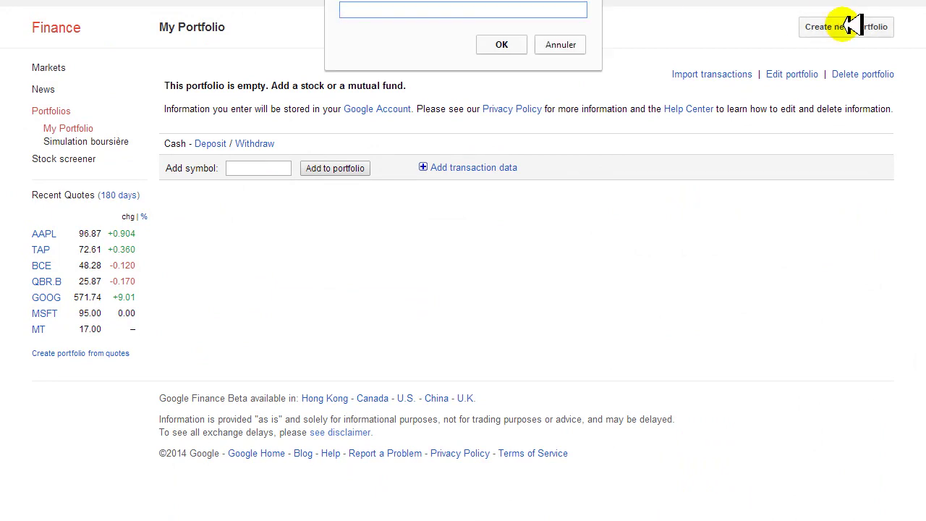
text(Simulation financière 2)
click(486, 45)
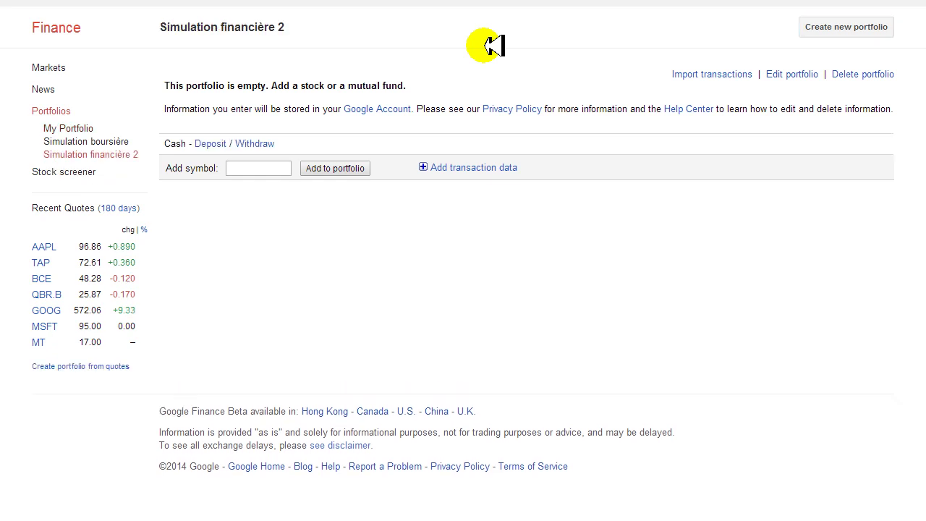
Deposit 100000 in cash into the Simulation financière 2 portfolio, dated Aug 13, 2014
click(208, 144)
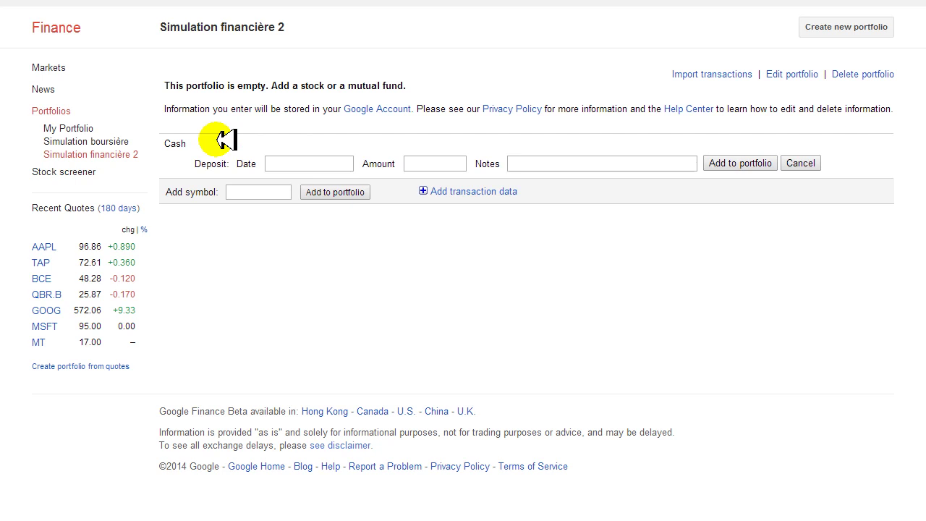
click(281, 164)
click(355, 228)
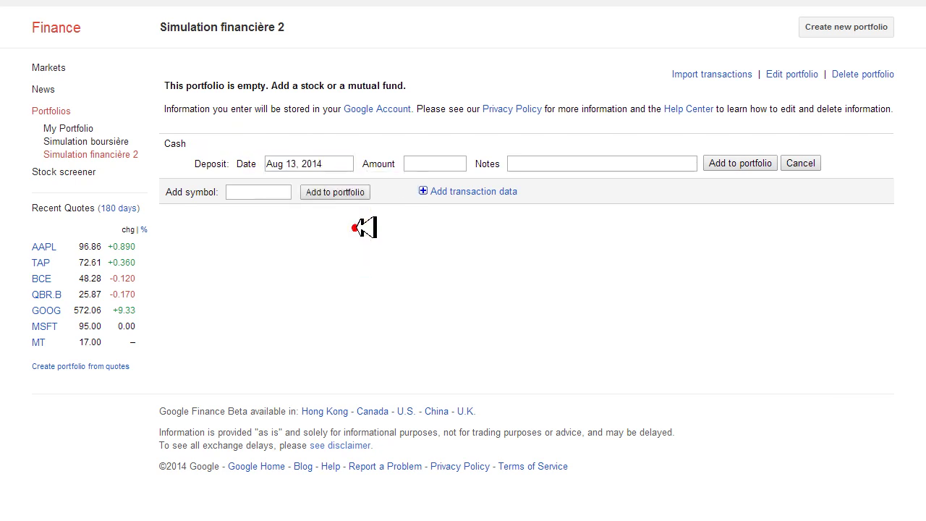
click(416, 162)
text(10)
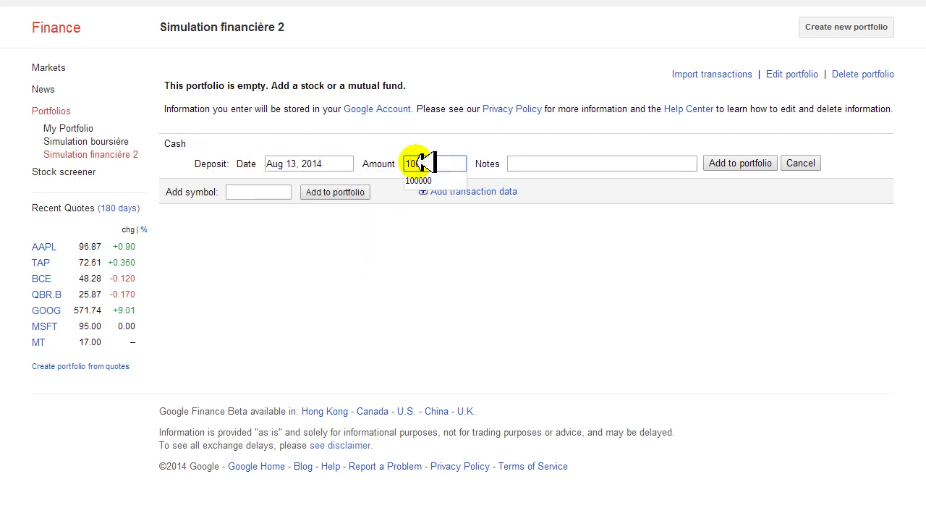
text(0000)
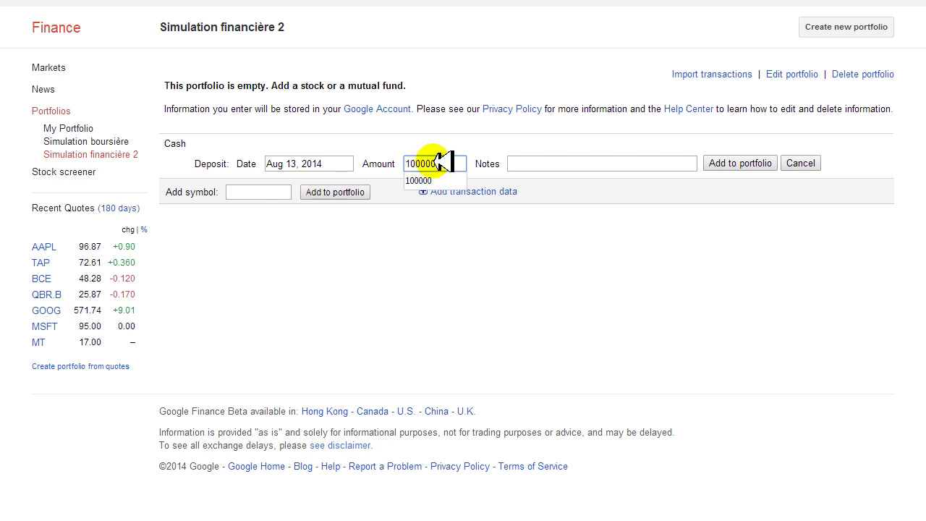
click(535, 166)
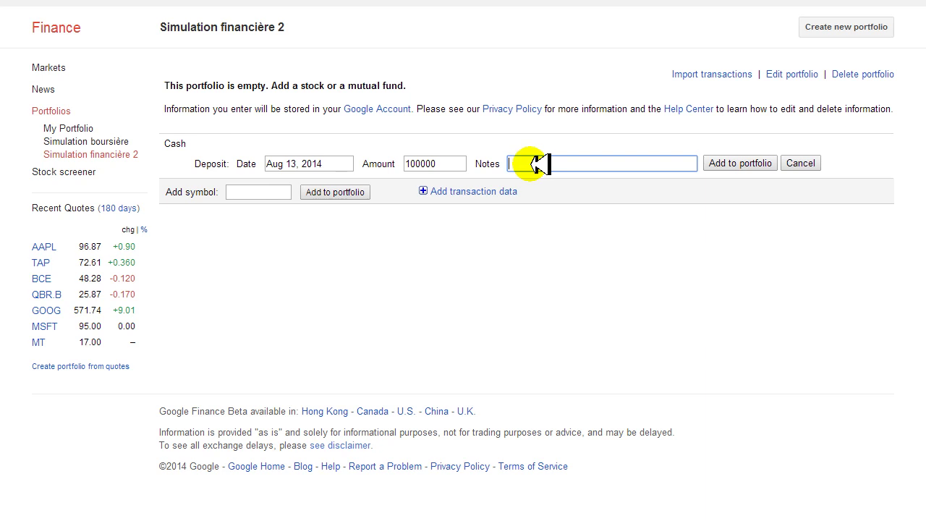
click(720, 163)
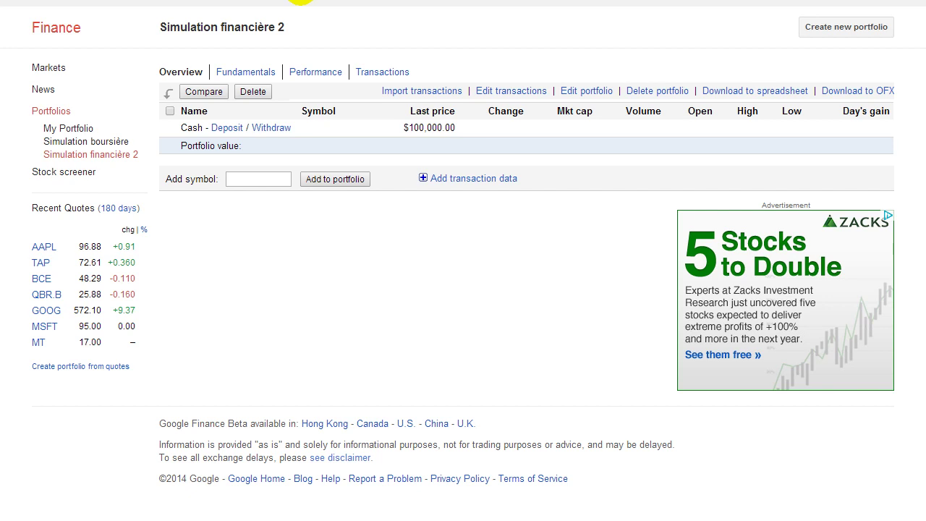
Look up "apple", open the NASDAQ quote page of Apple Inc. and select its ticker symbol AAPL
text(apple)
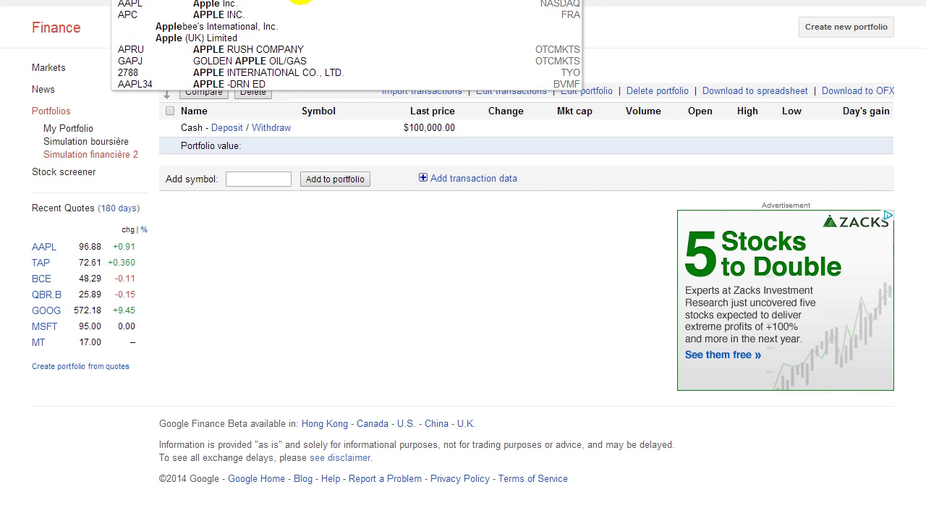
click(214, 4)
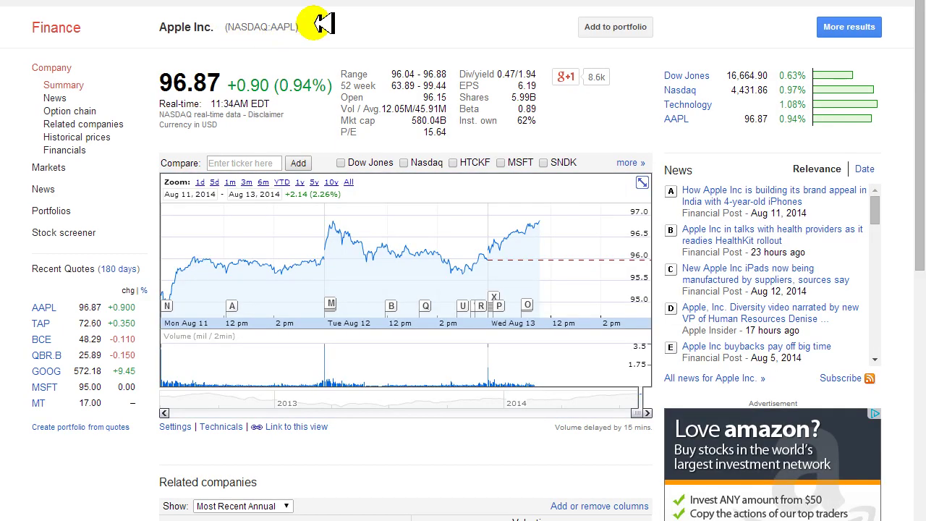
drag(312, 27, 271, 27)
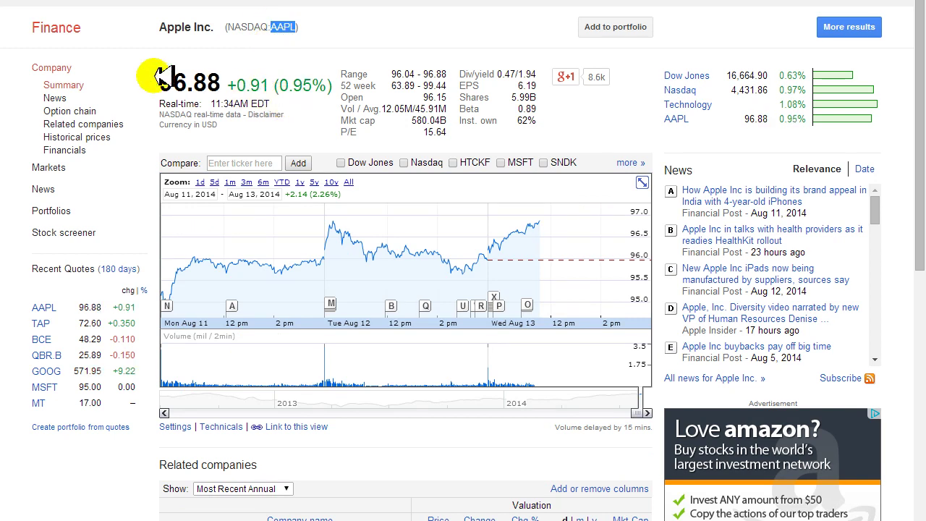
Open the portfolios and add the symbol AAPL to My Portfolio
click(65, 207)
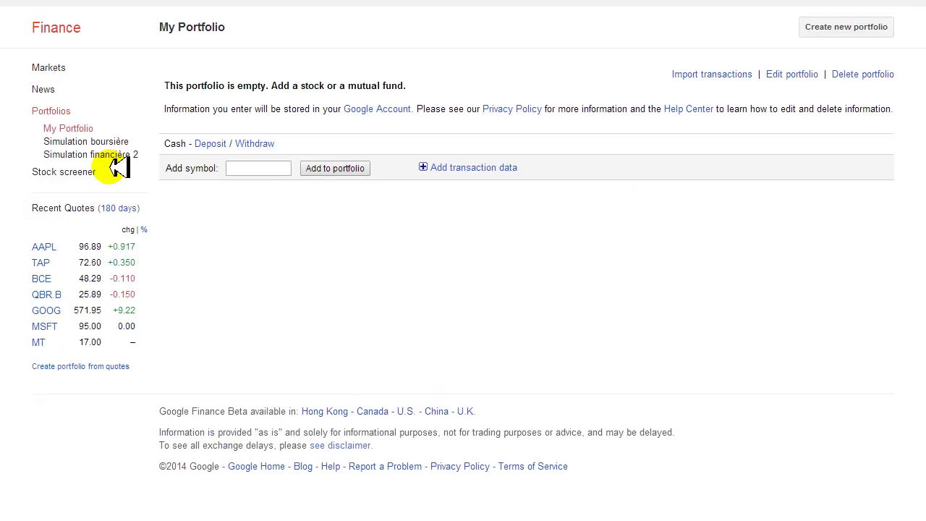
click(234, 169)
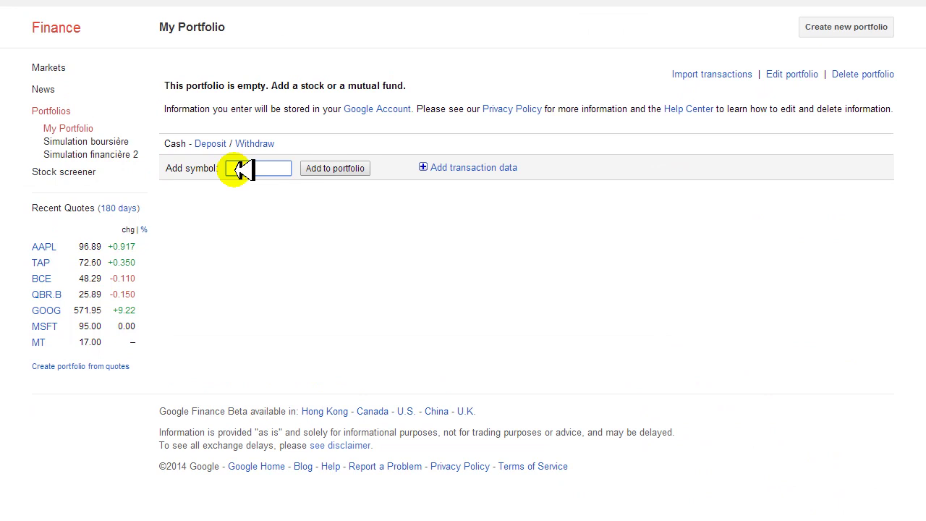
text(AAPL)
click(319, 169)
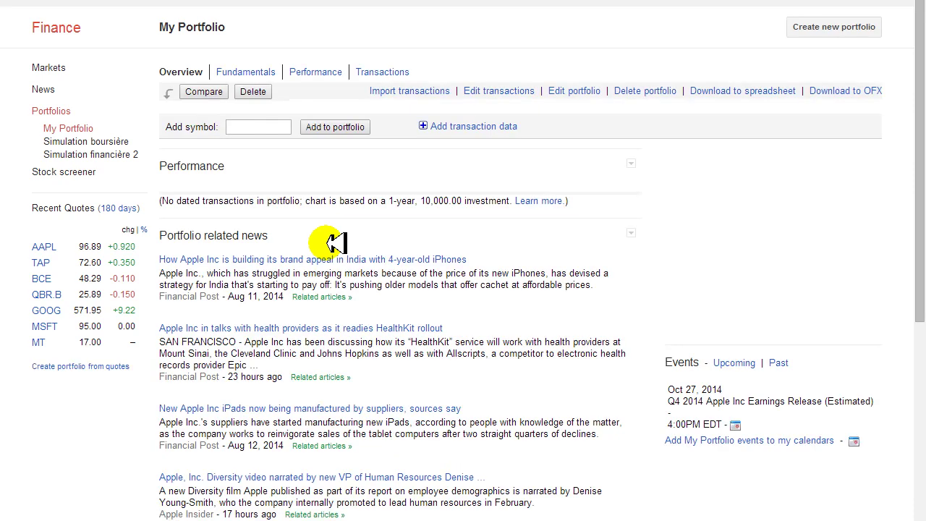
Switch to the Simulation financière 2 portfolio and add the symbol AAPL to it
click(107, 153)
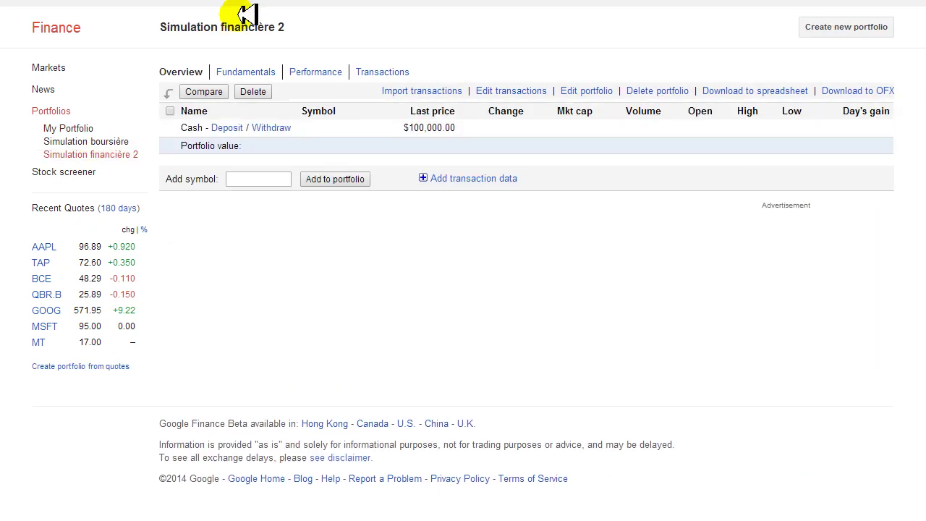
click(253, 180)
text(AAPL)
click(318, 181)
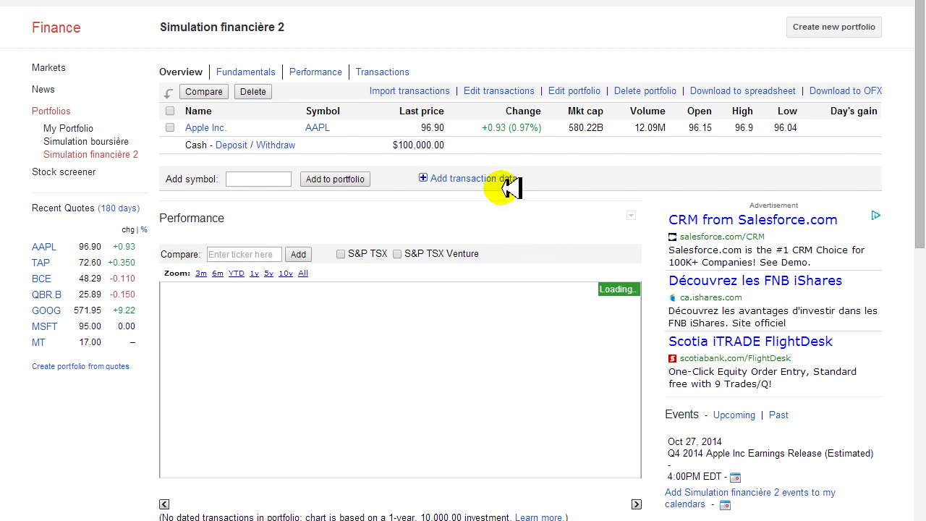
Start a Buy transaction for AAPL with the date Aug 13, 2014
click(481, 178)
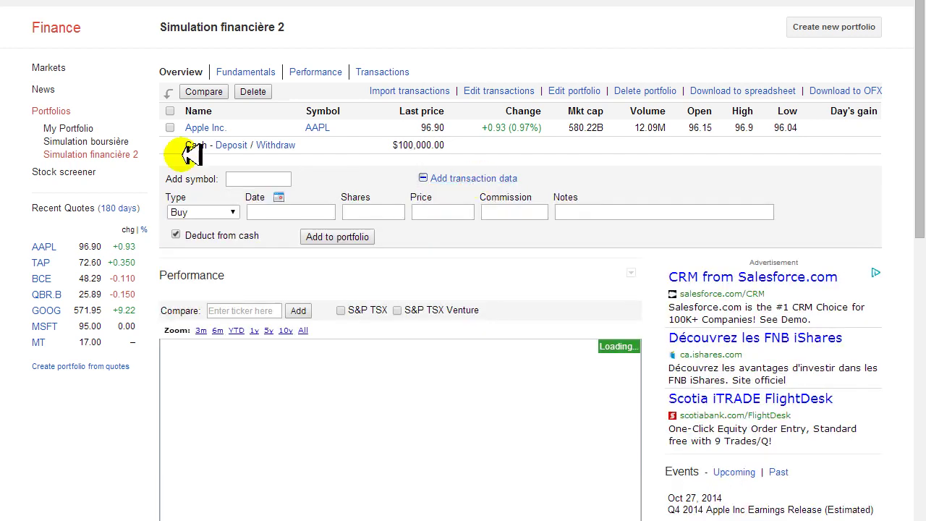
click(249, 178)
text(AAPL)
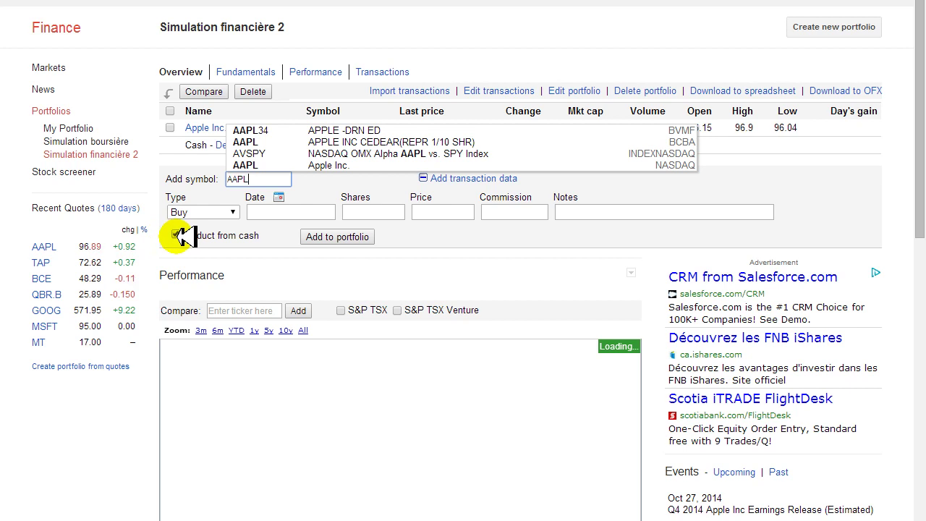
click(274, 217)
click(314, 264)
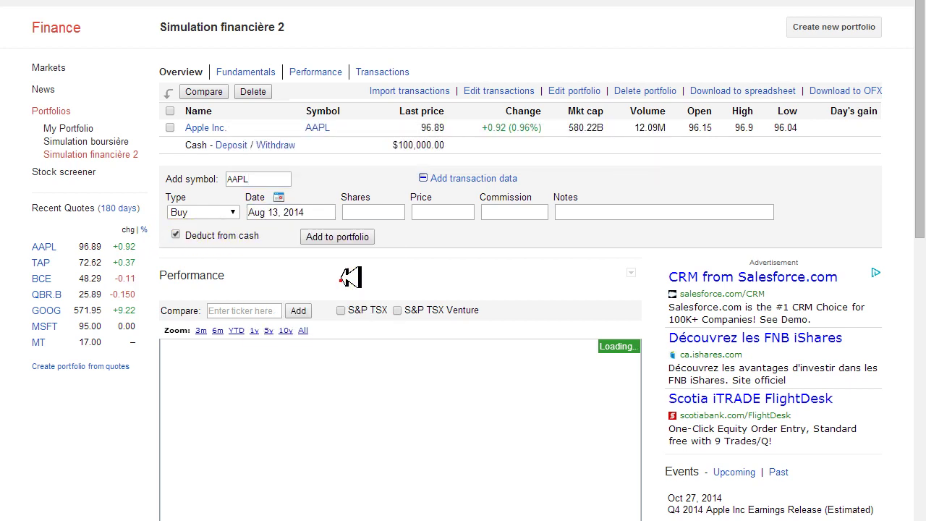
Set the AAPL purchase to 200 shares at a price of 96.89 with a commission of 0
click(363, 212)
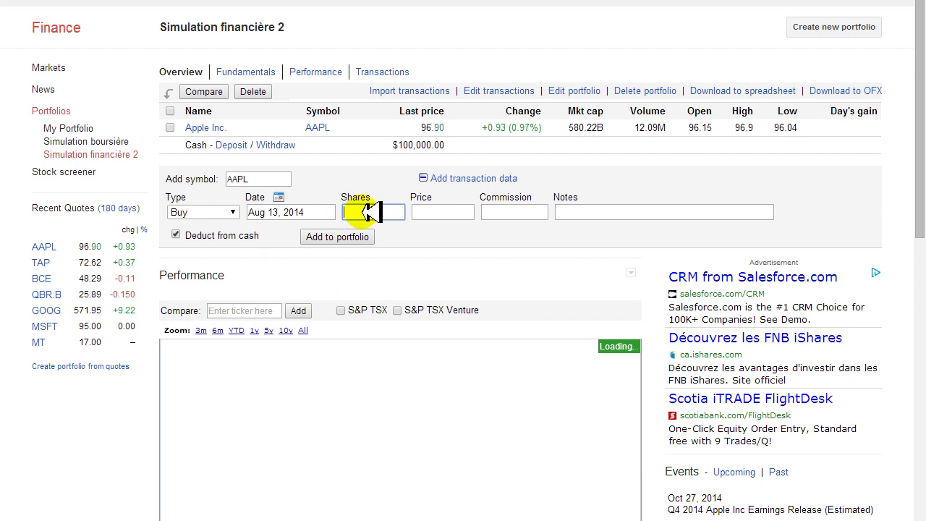
text(200)
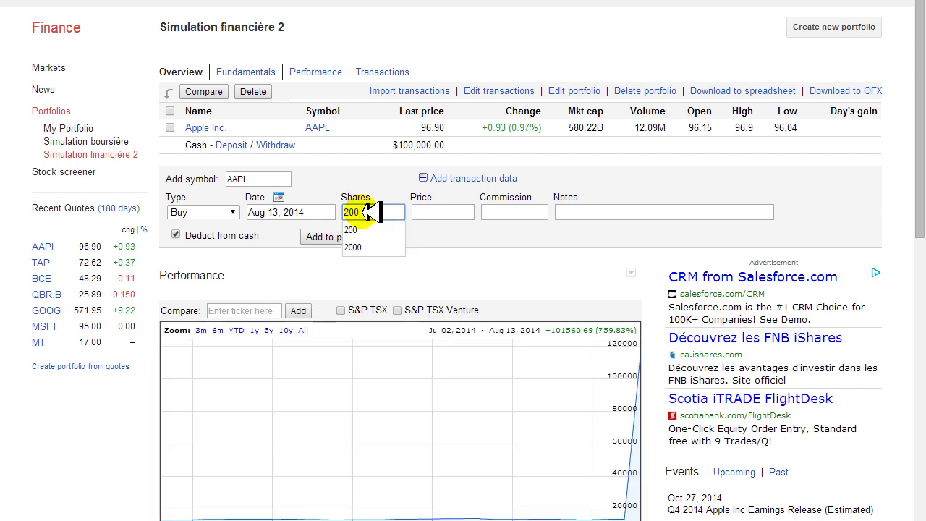
key(Tab)
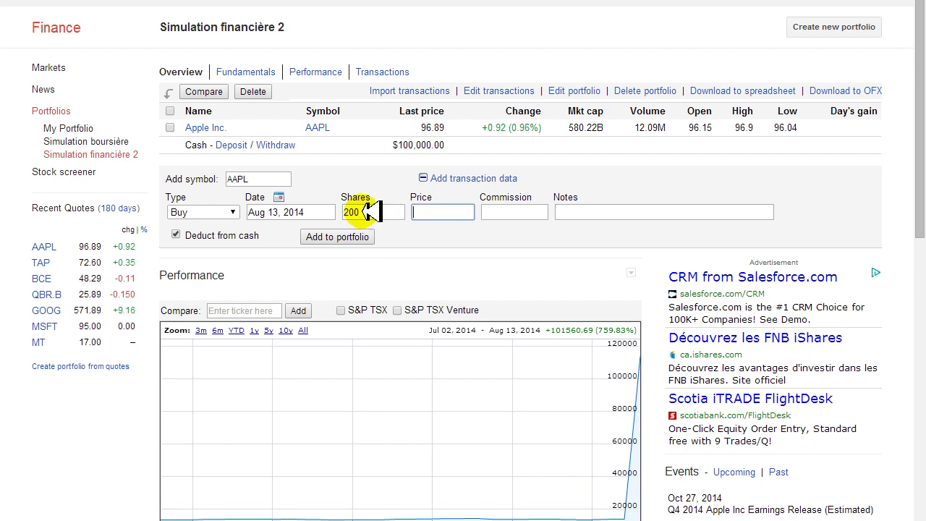
text(96.89)
key(Tab)
text(0)
key(Tab)
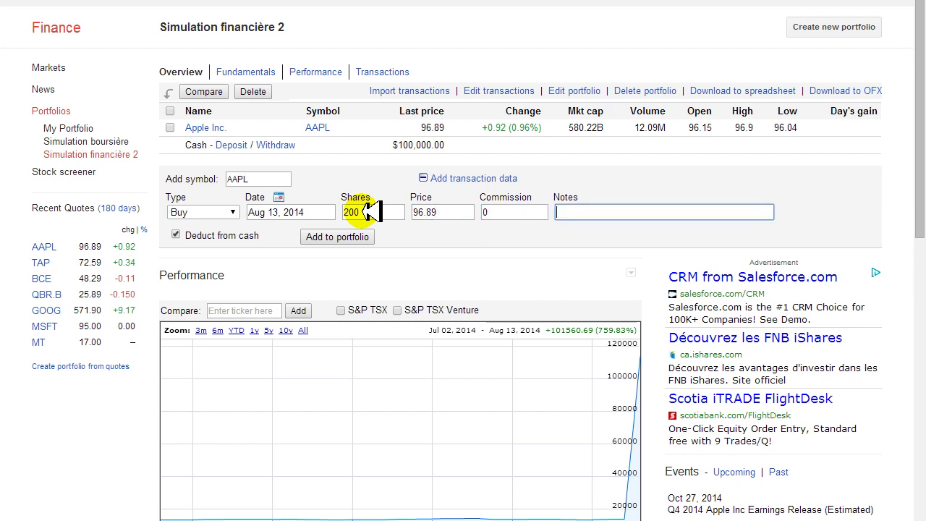
Enter the note "Compa" for the AAPL purchase and add the transaction to the portfolio
text(Comp)
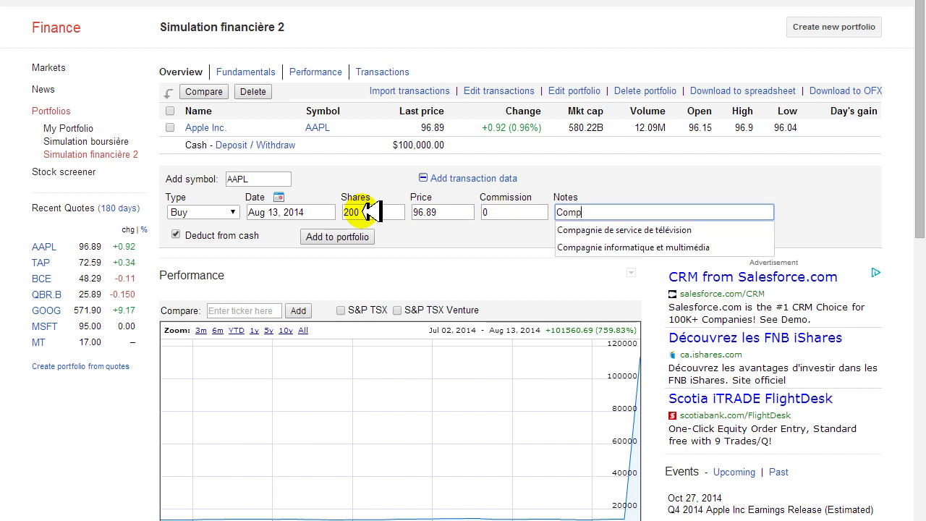
text(a)
key(Down)
key(Down)
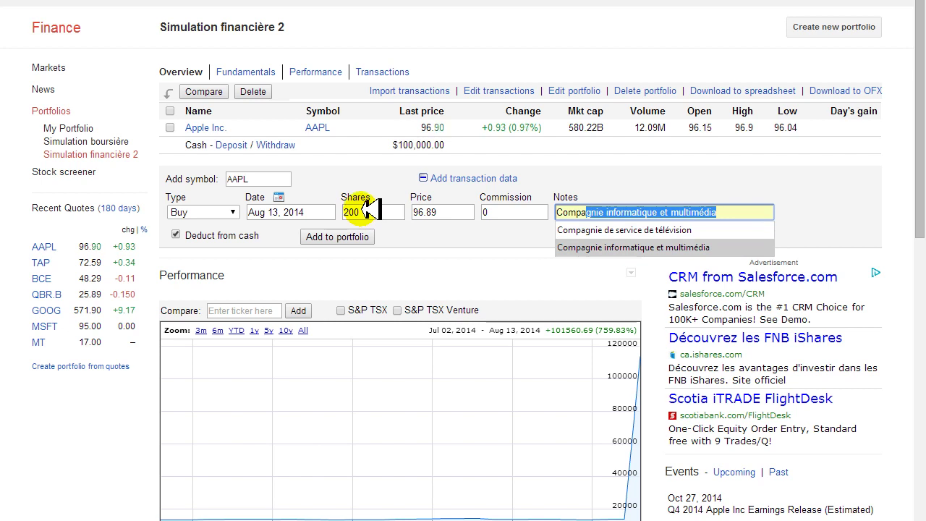
key(Escape)
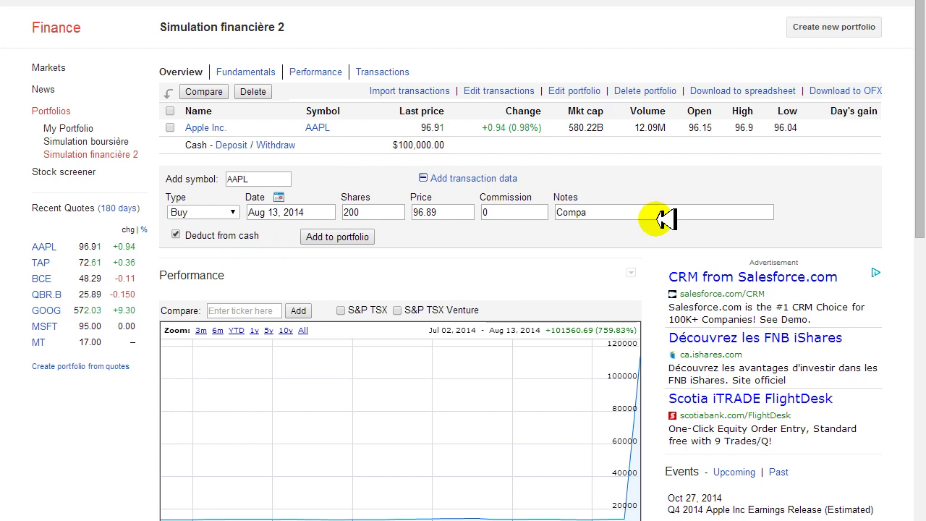
key(Return)
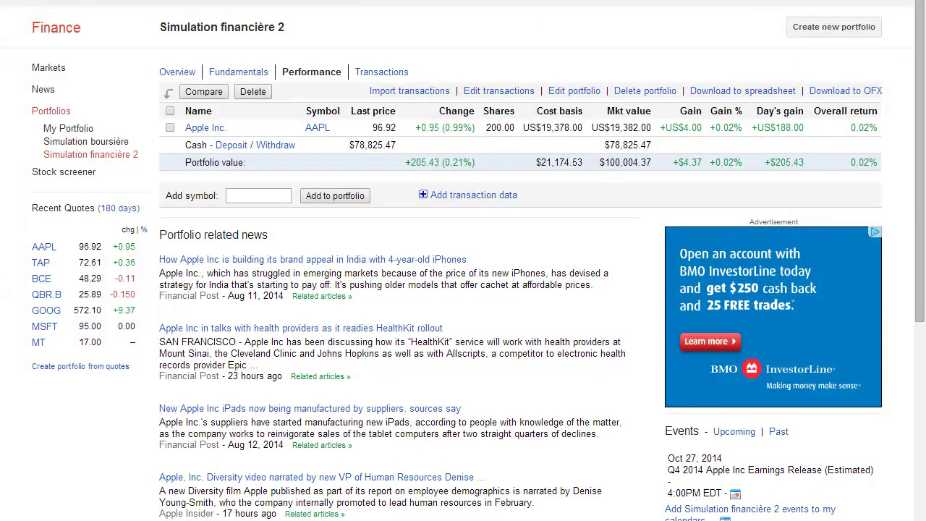
text(Bell)
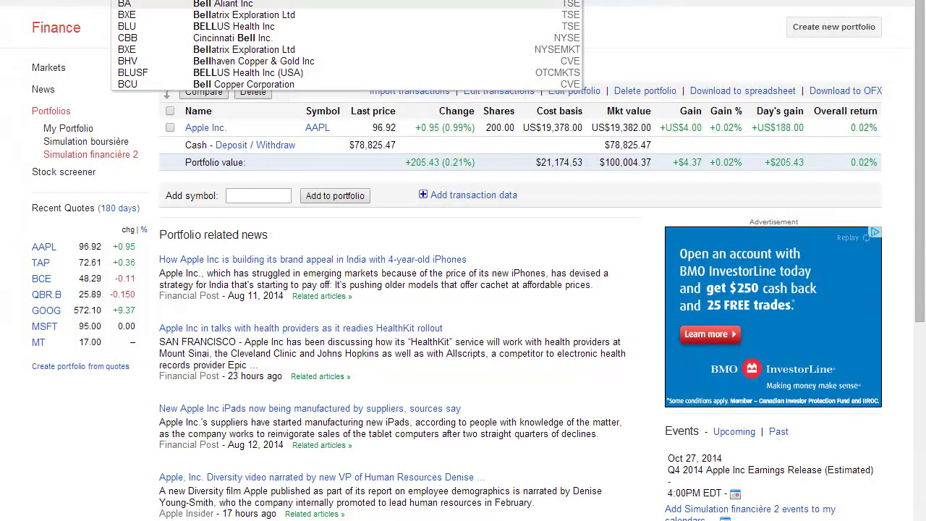
key(BackSpace)
key(BackSpace)
key(BackSpace)
key(BackSpace)
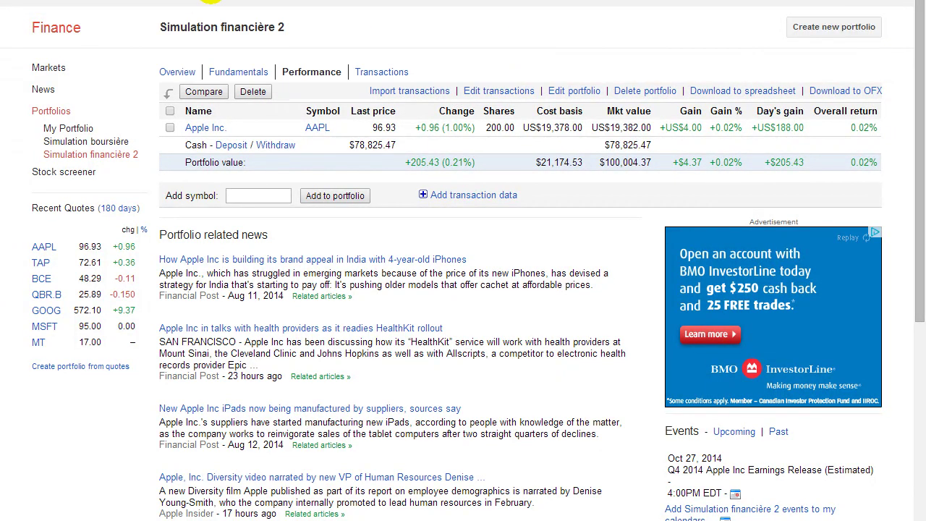
Search for "BCE", open the TSE quote page of BCE Inc. and select its ticker symbol BCE
text(B)
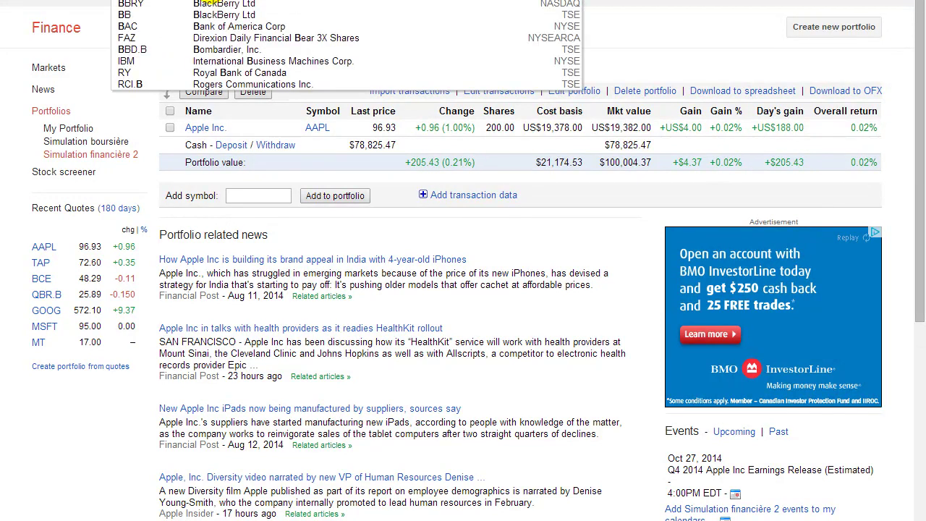
text(CE)
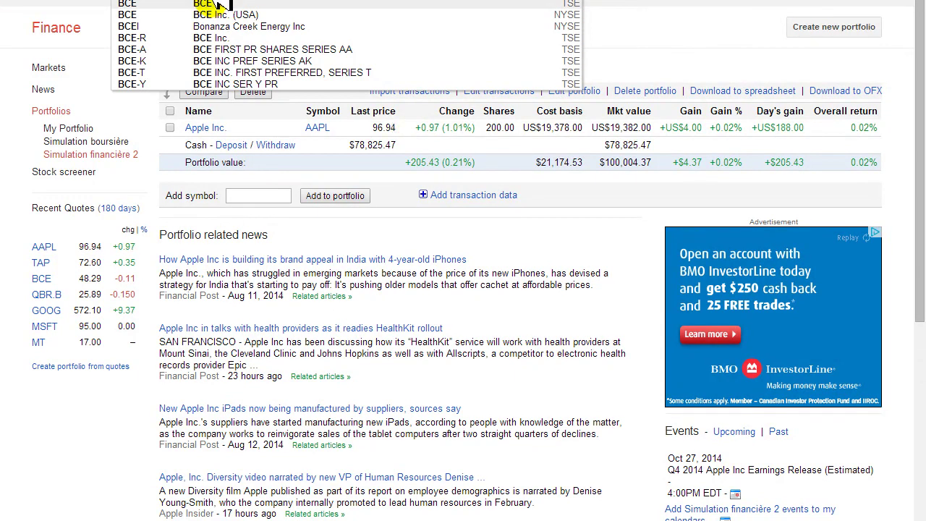
click(220, 5)
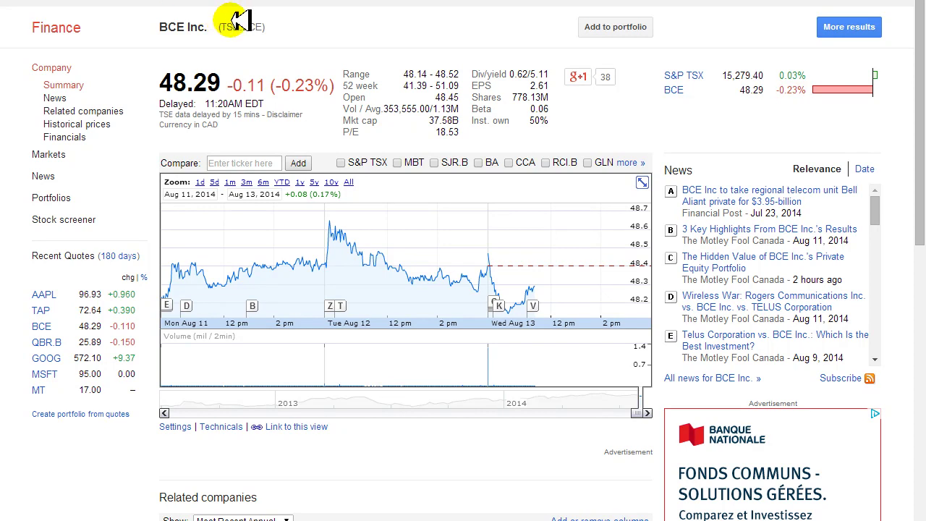
double_click(260, 29)
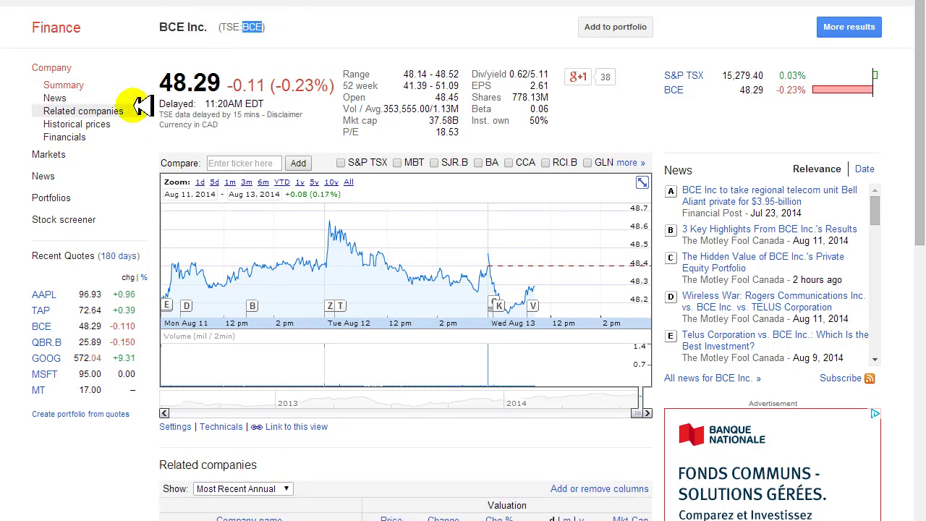
Return to the Simulation financière 2 portfolio and add the symbol BCE to it
click(69, 196)
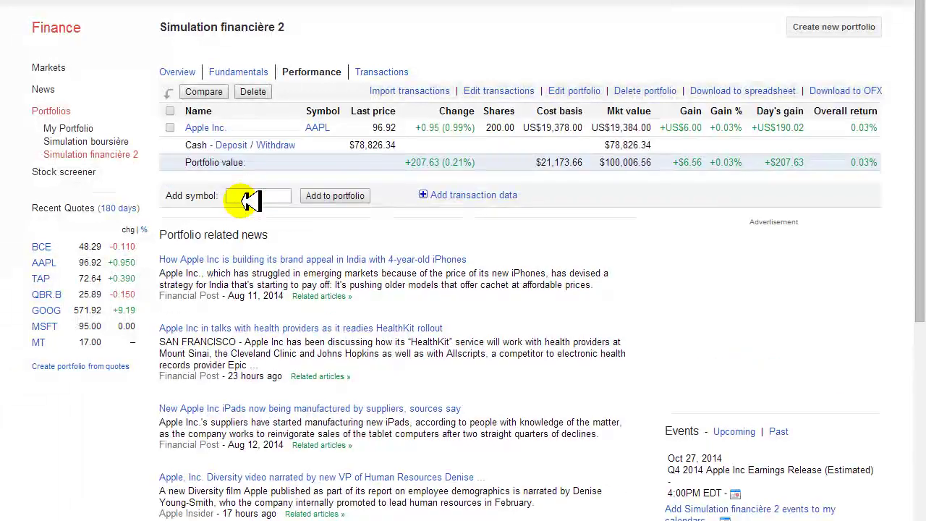
click(246, 199)
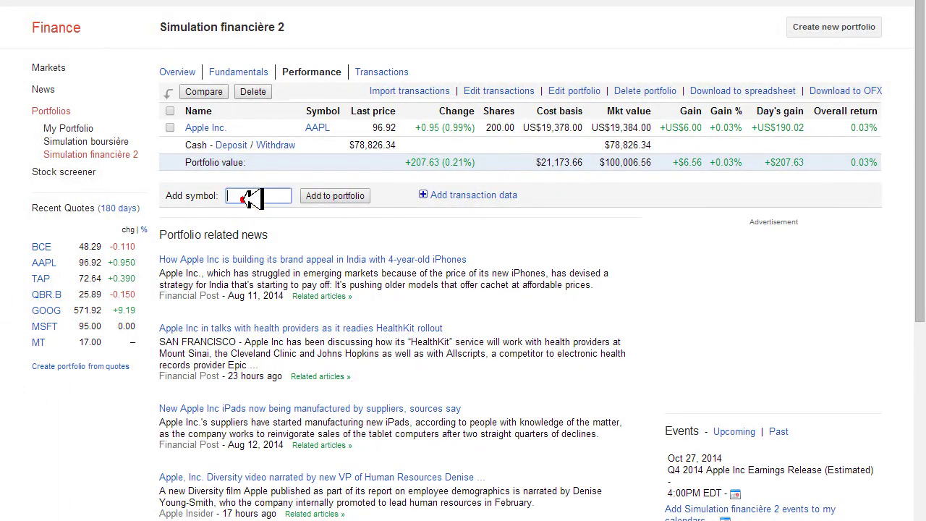
text(BCE)
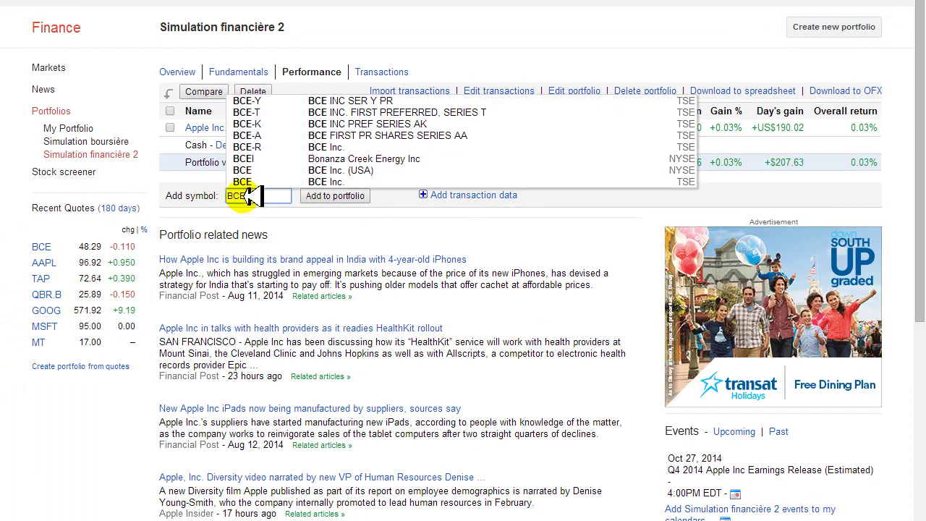
click(333, 196)
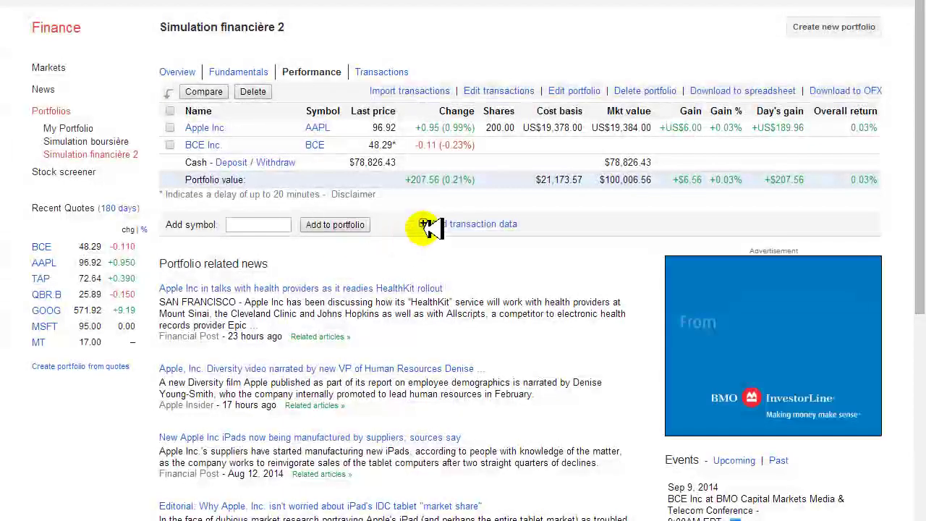
Start a Buy transaction for BCE with the date Aug 13, 2014
click(425, 224)
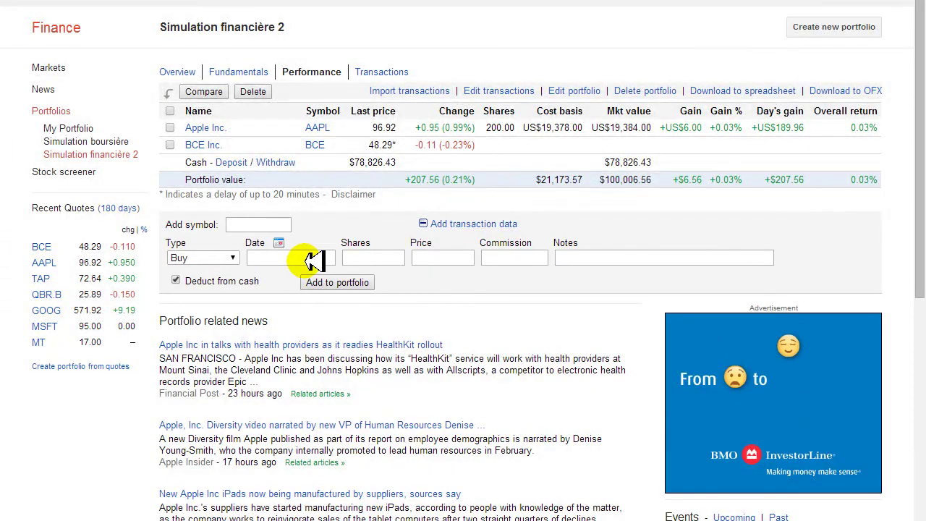
click(269, 224)
text(BCE)
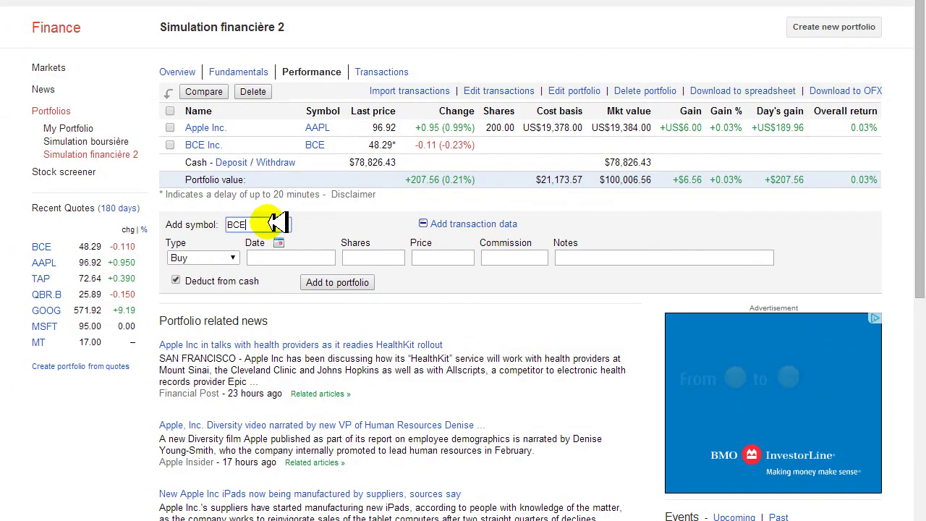
click(303, 260)
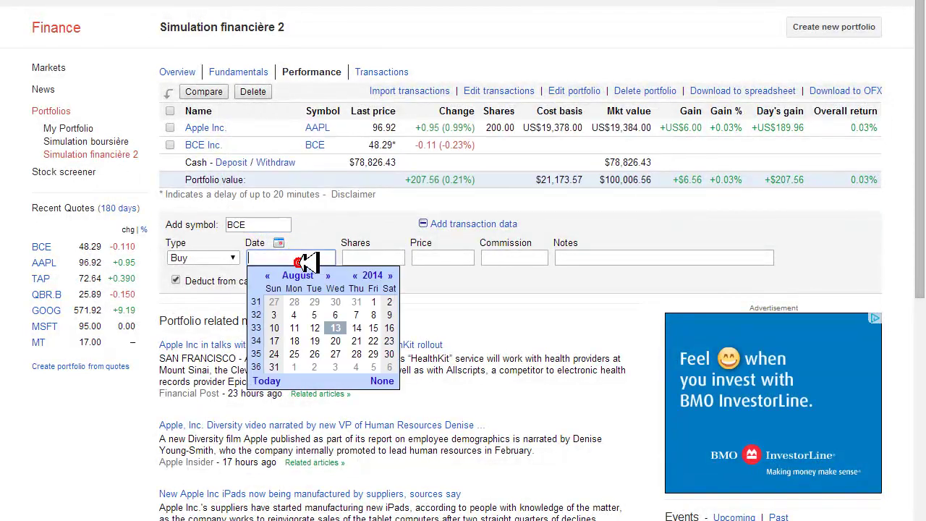
click(334, 327)
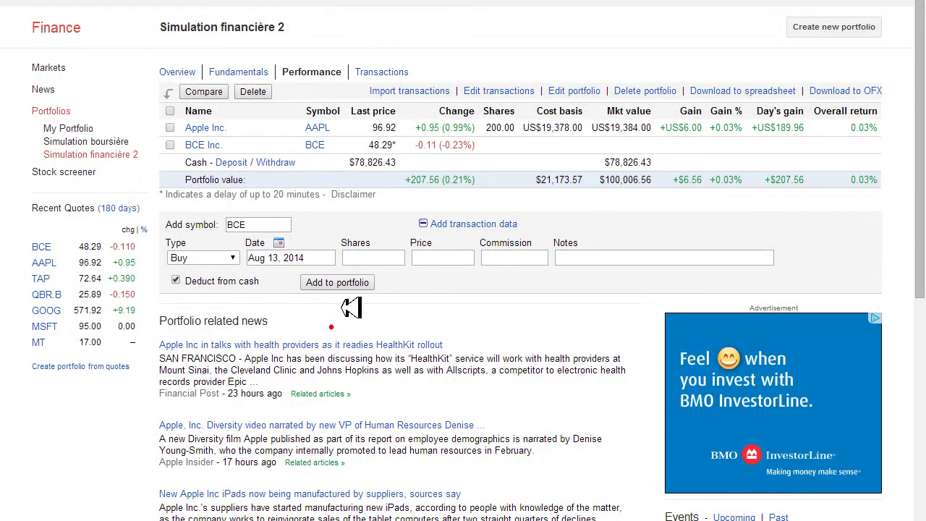
Set the BCE purchase to 300 shares at a price of 48.29 with a commission of 0
click(372, 258)
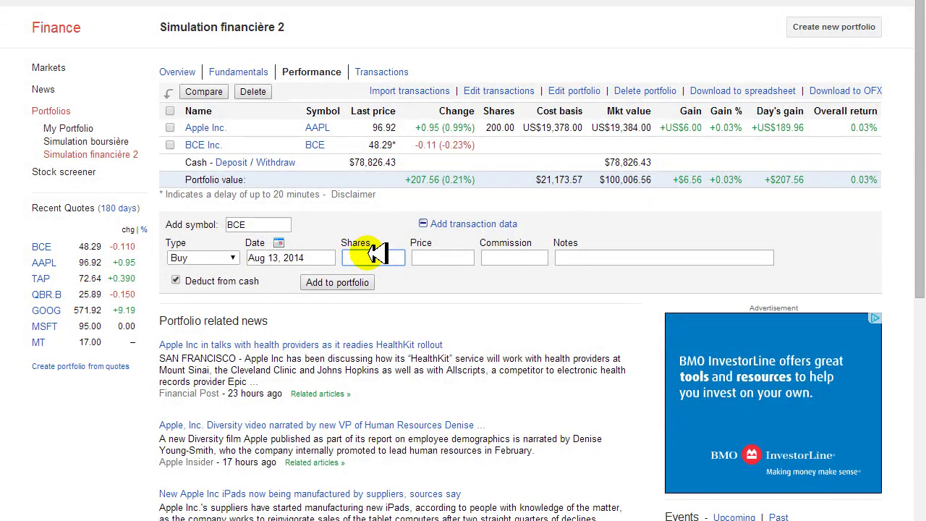
text(300)
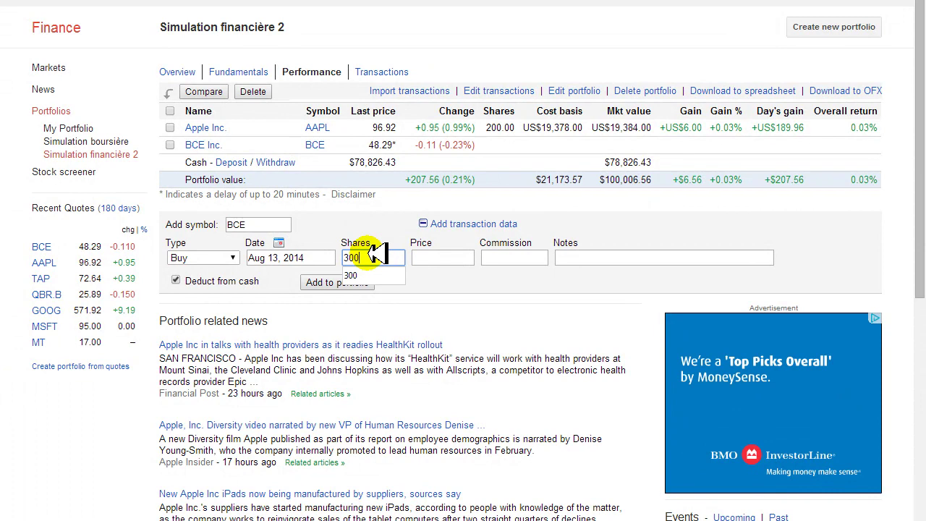
key(Tab)
text(48.29)
key(Tab)
text(0)
key(Tab)
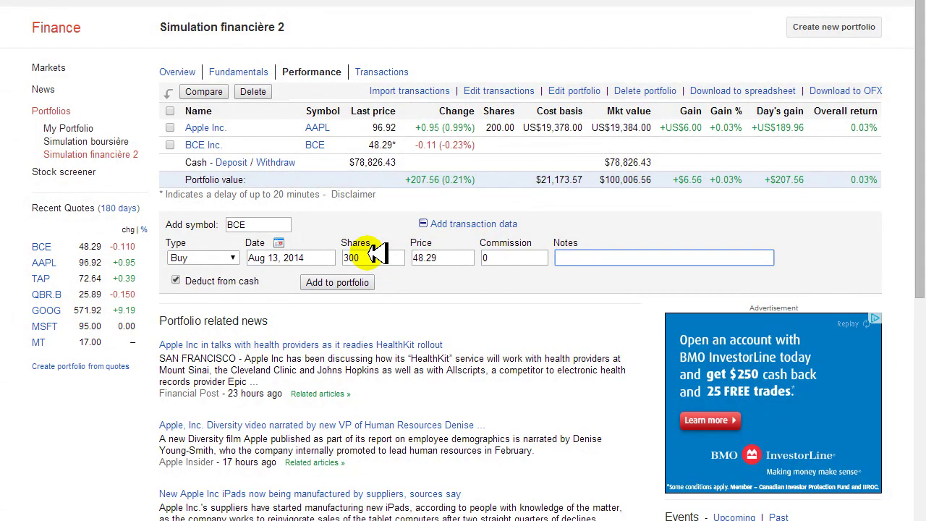
Enter the note "Compagnie de service de télévision" for the BCE purchase and add the transaction to the portfolio
text(C)
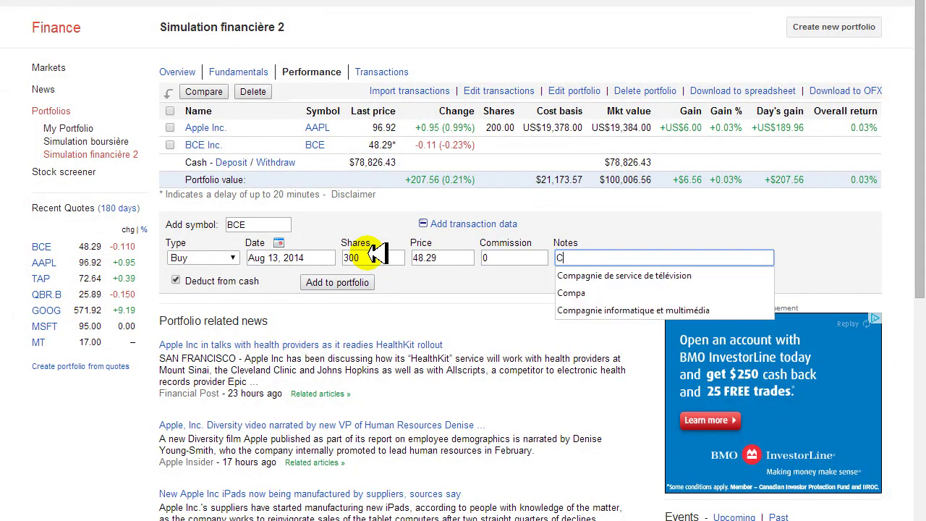
key(Down)
key(Return)
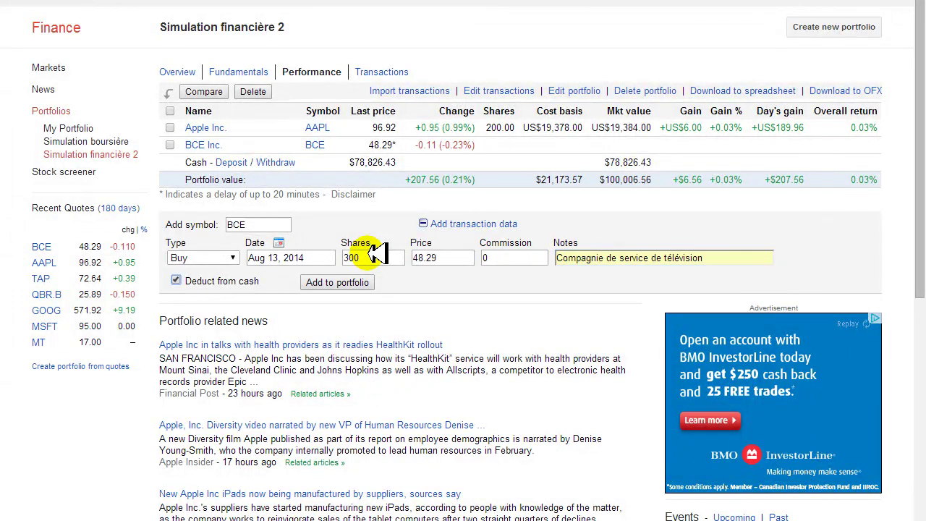
click(354, 281)
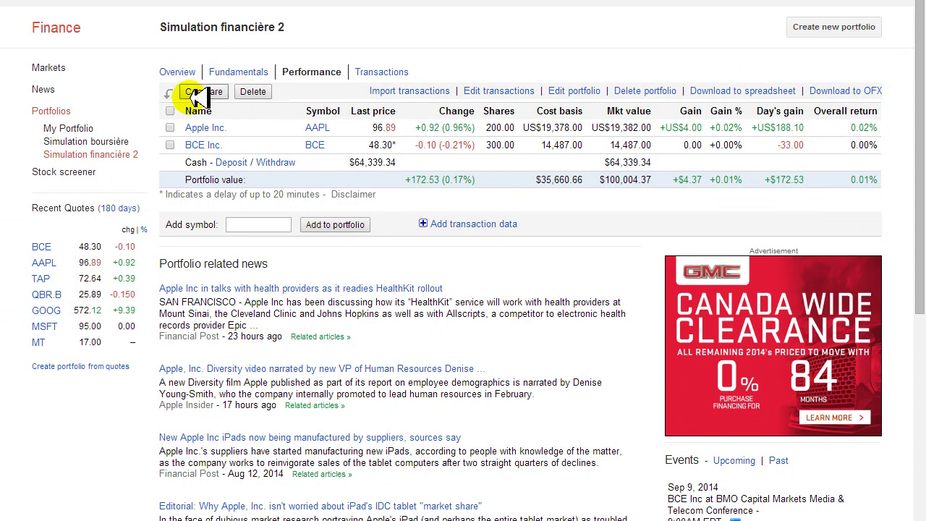
Open the Simulation boursière portfolio, review its name, currency and symbol settings, and save them
click(119, 141)
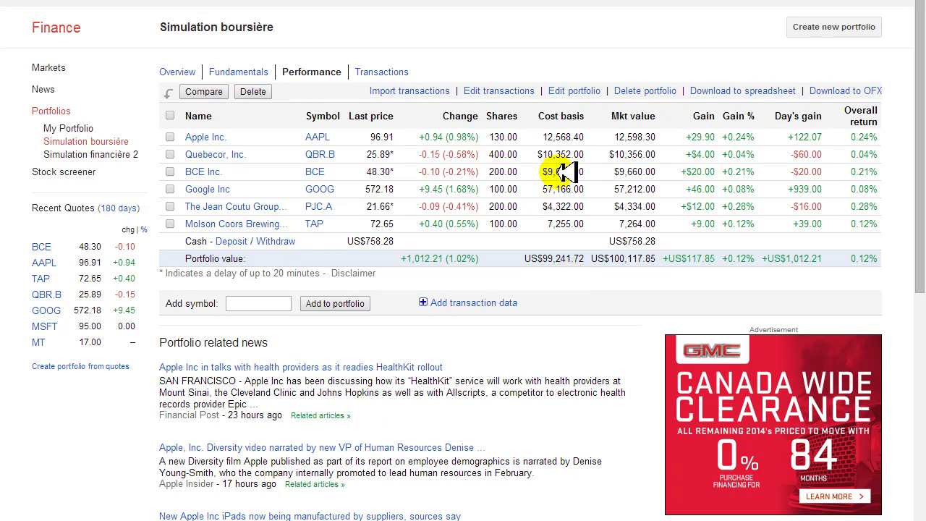
click(568, 92)
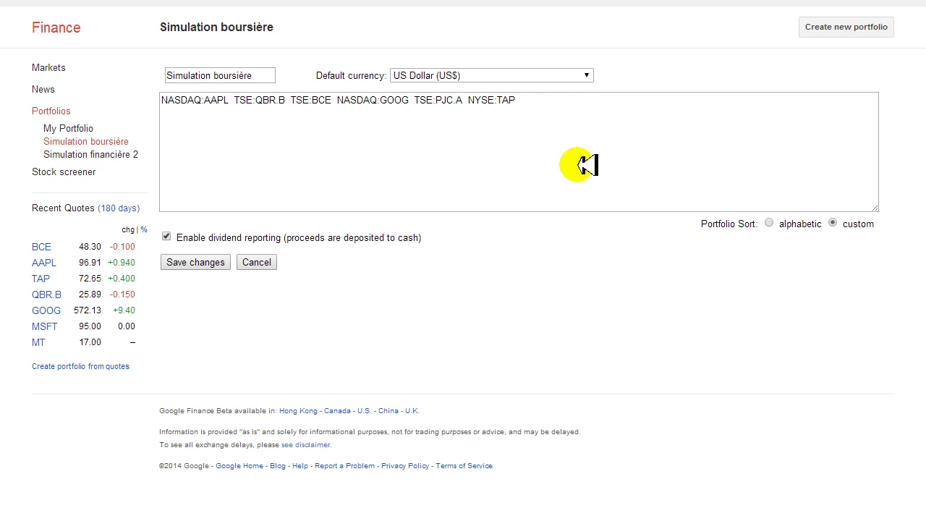
click(207, 259)
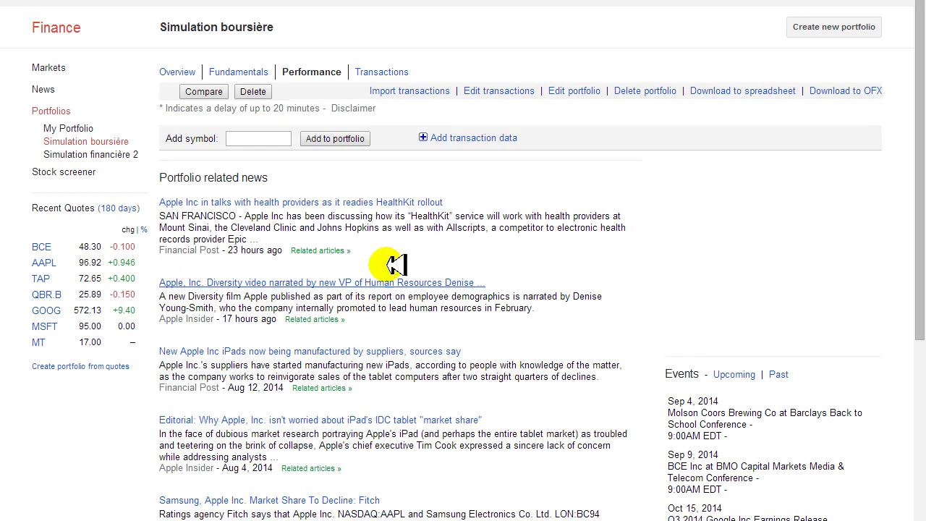
Set the shares of the Jean Coutu Group (PJC.A) purchase to 210 and save the transactions
click(501, 92)
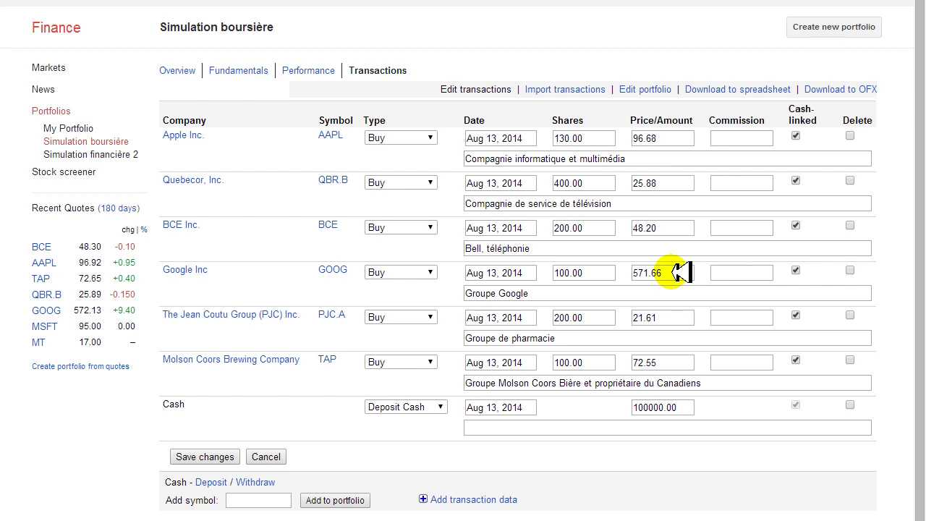
click(571, 319)
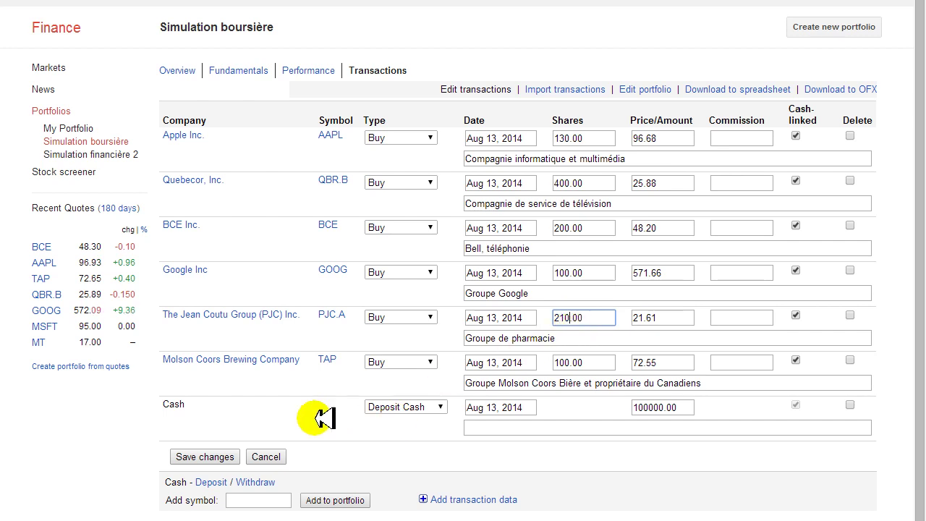
click(233, 456)
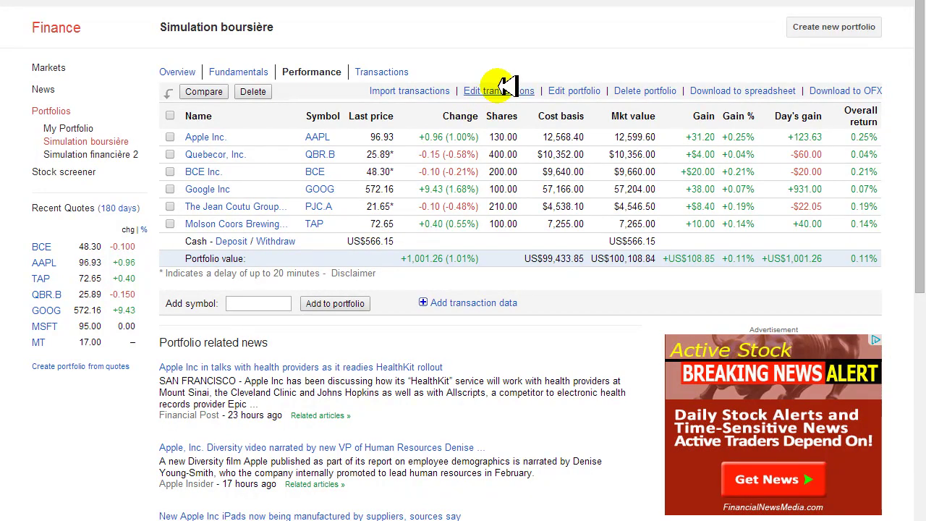
Set the shares of the Molson Coors Brewing Company (TAP) purchase to 106 and save the transactions
click(504, 85)
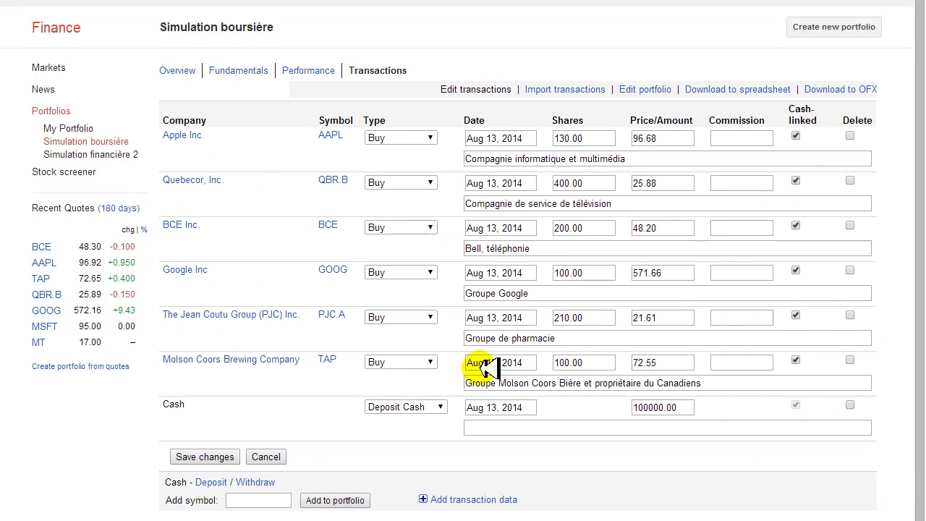
click(569, 363)
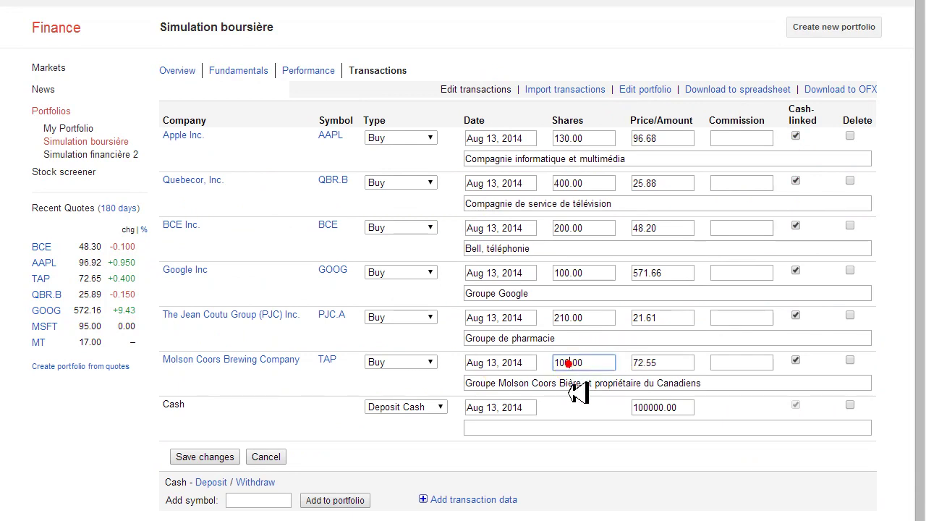
key(BackSpace)
text(6)
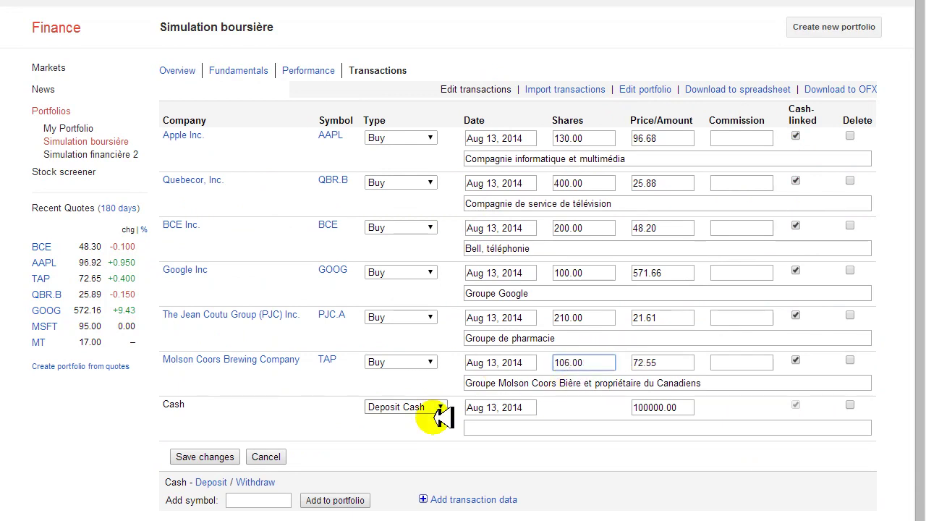
click(241, 457)
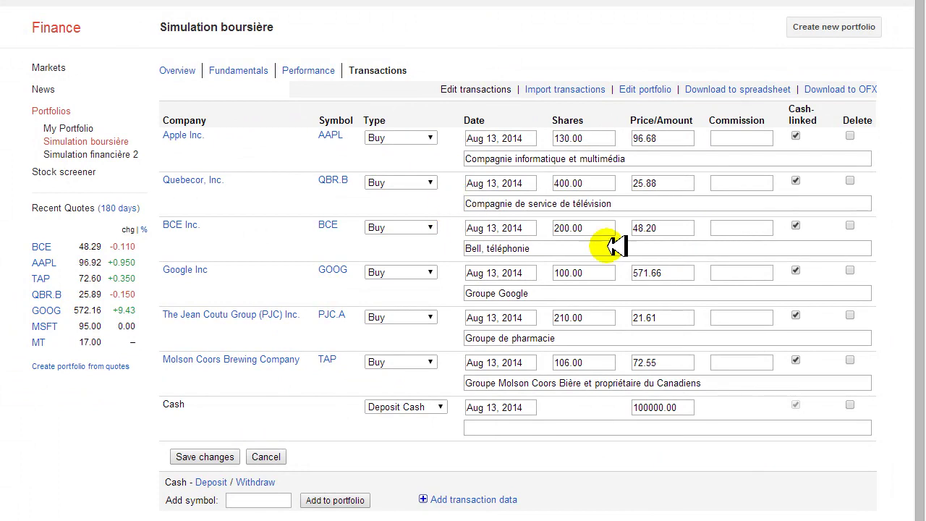
Set the shares of the Quebecor (QBR.B) purchase to 404 and save the transactions
click(571, 183)
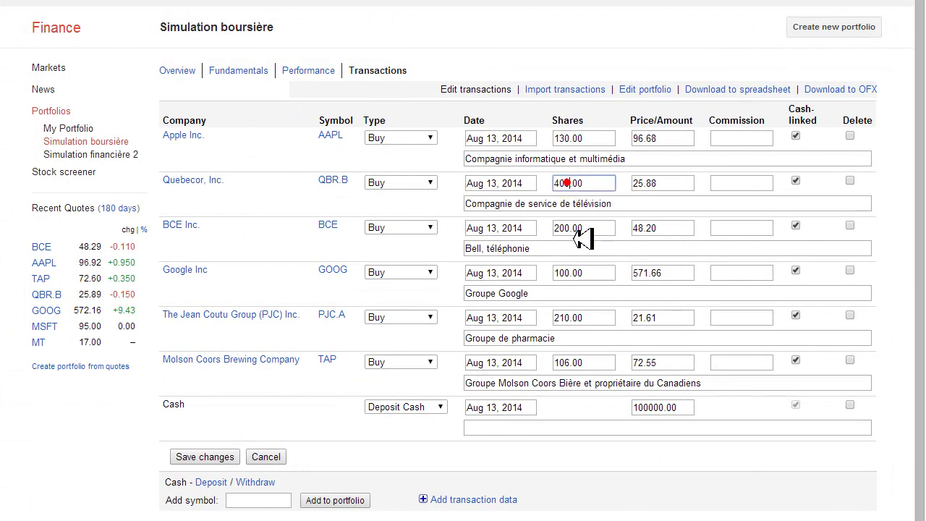
key(BackSpace)
text(4)
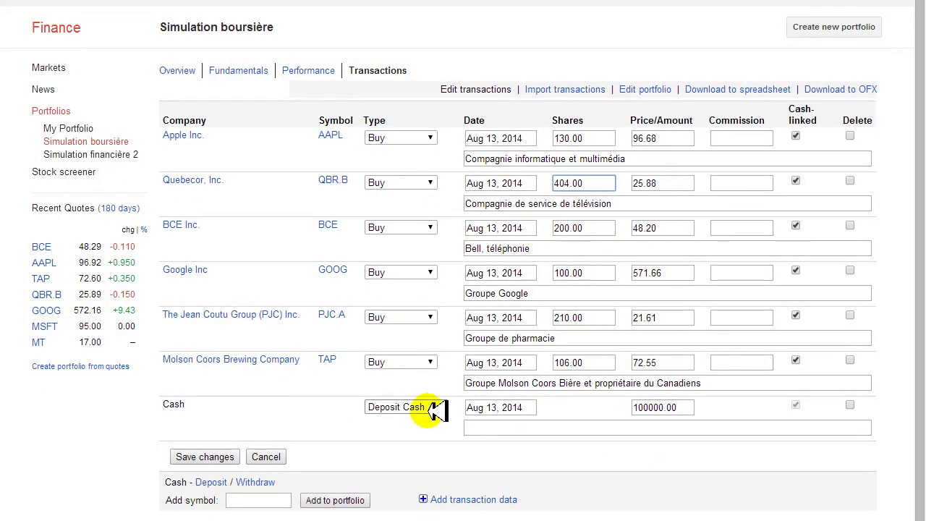
click(207, 454)
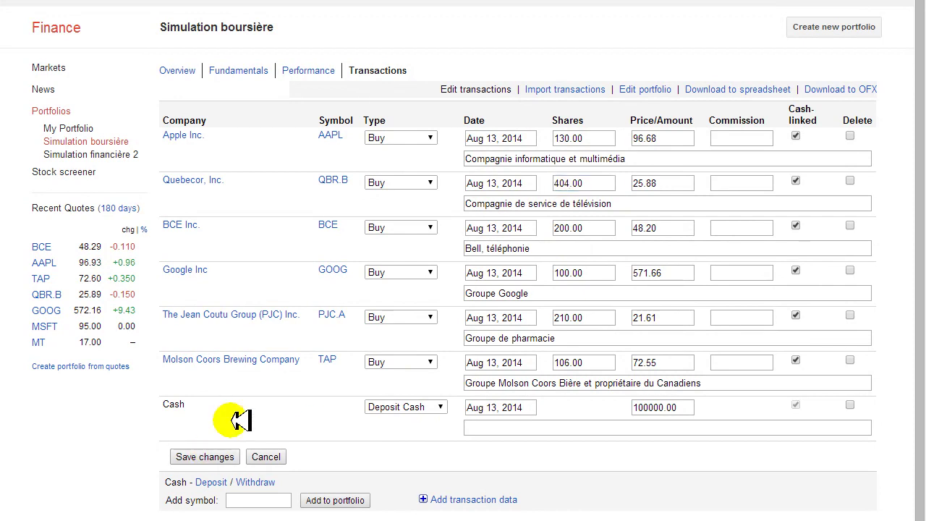